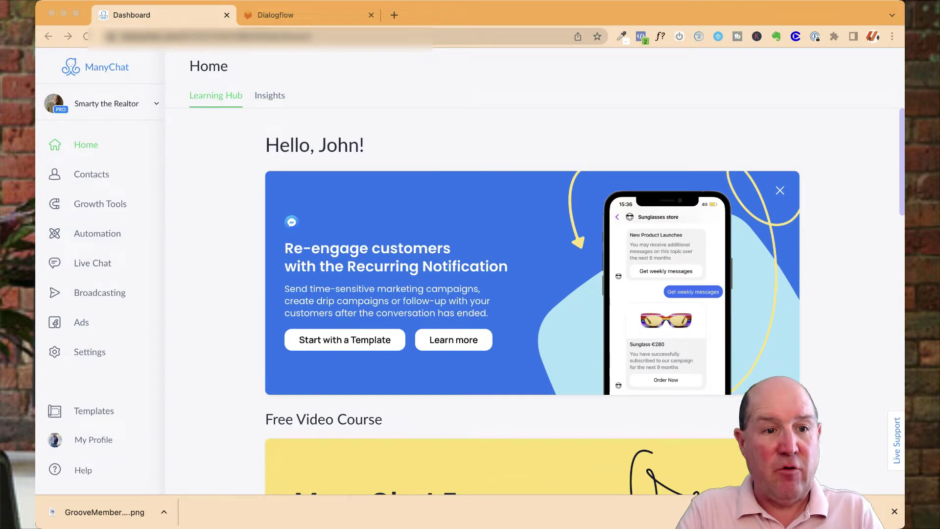
Install the Dialogflow AI Starter Kit by Janis.ai template and show its flows under Automation
left_click(91, 412)
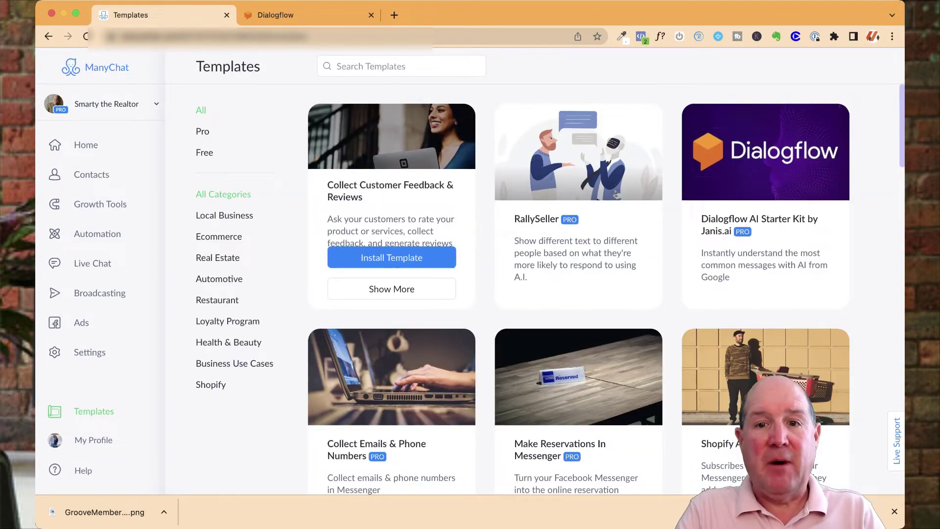
mouse_move(766, 230)
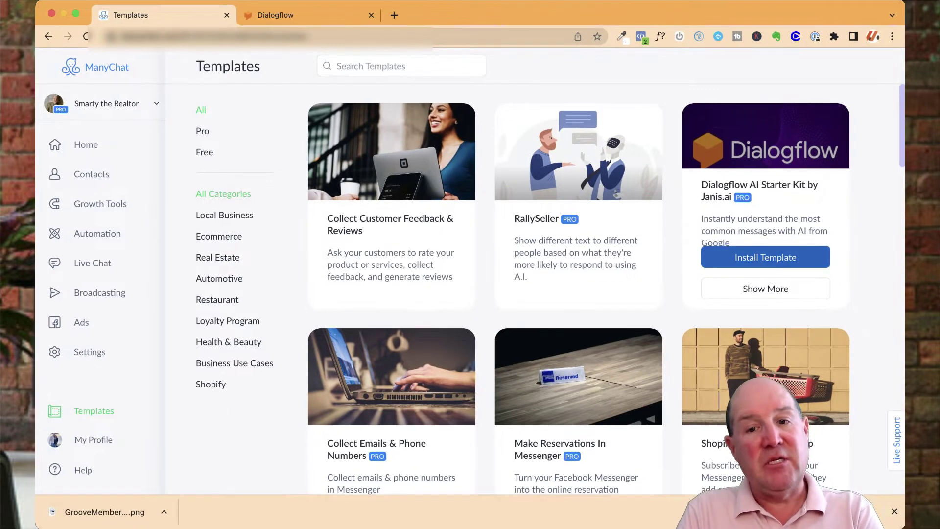
left_click(766, 258)
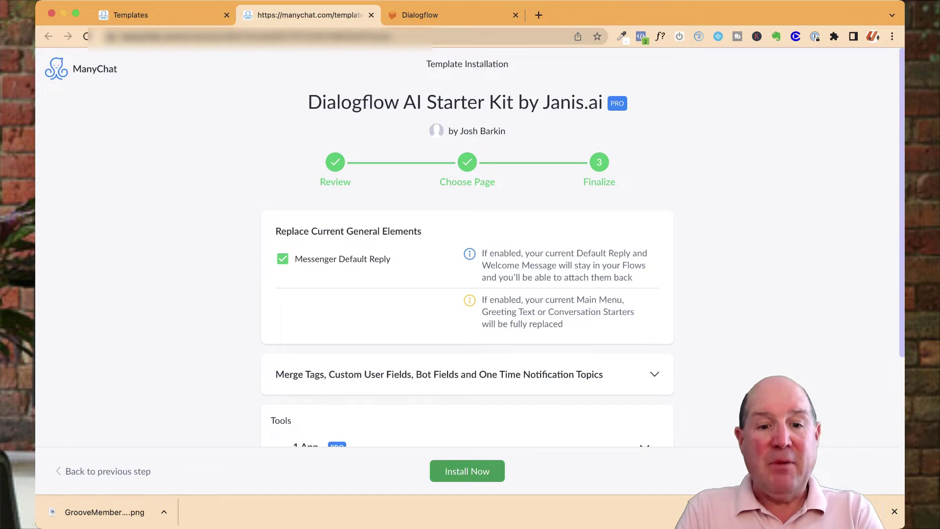
left_click(467, 470)
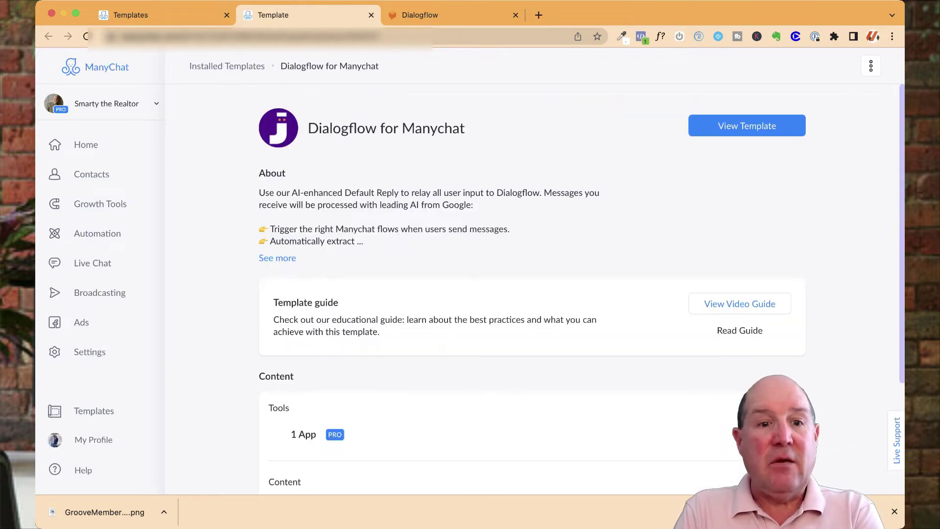
left_click(97, 233)
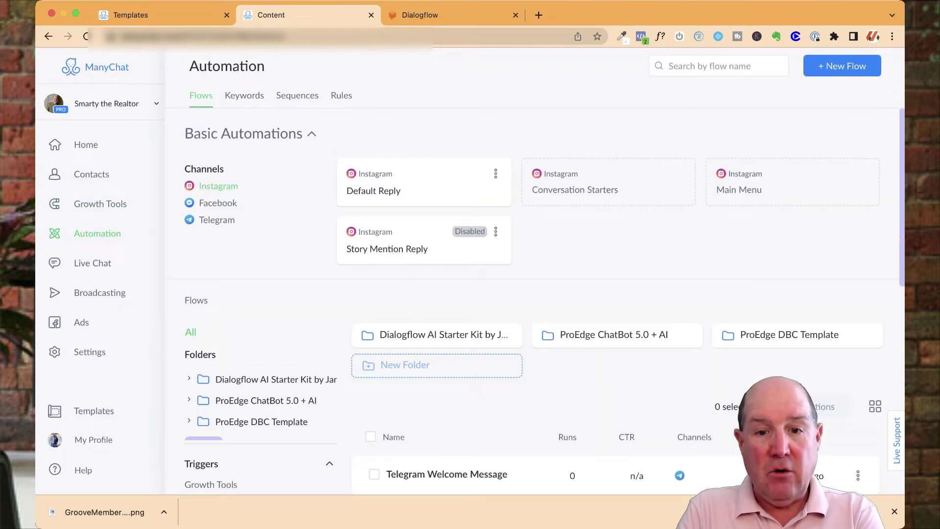
Open the Dialogflow AI Starter Kit folder and scroll through its flows
left_click(436, 335)
scroll(436, 334, "down", 3)
scroll(436, 319, "down", 1)
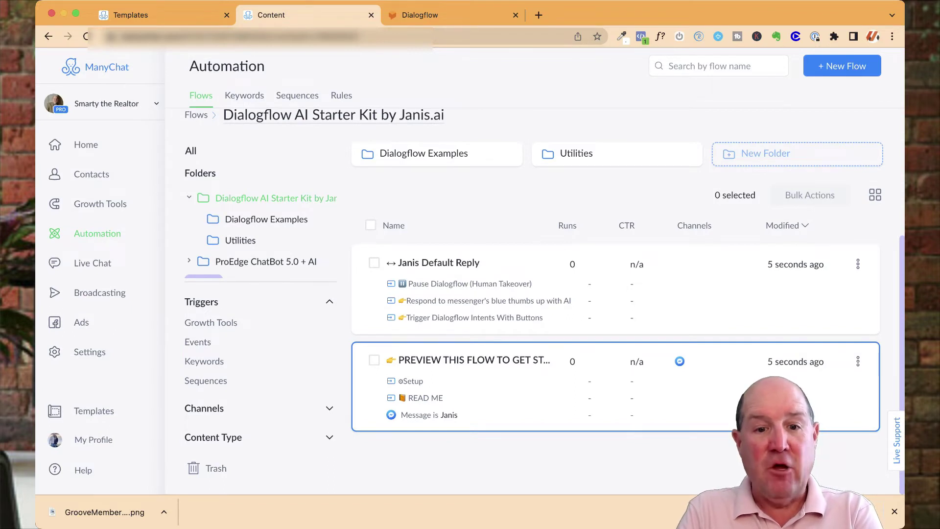
scroll(436, 264, "up", 3)
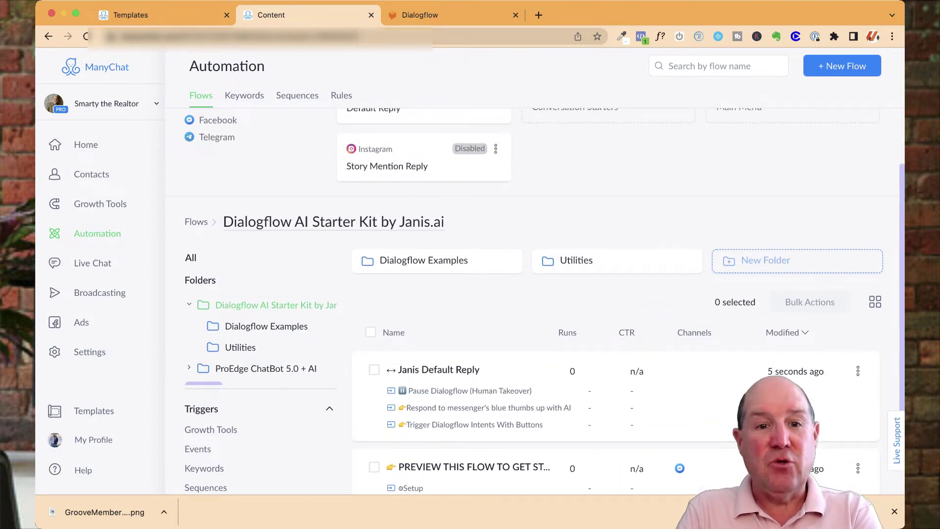
Browse the Dialogflow Examples subfolder, then return to the starter kit's main folder
left_click(423, 260)
scroll(436, 334, "down", 5)
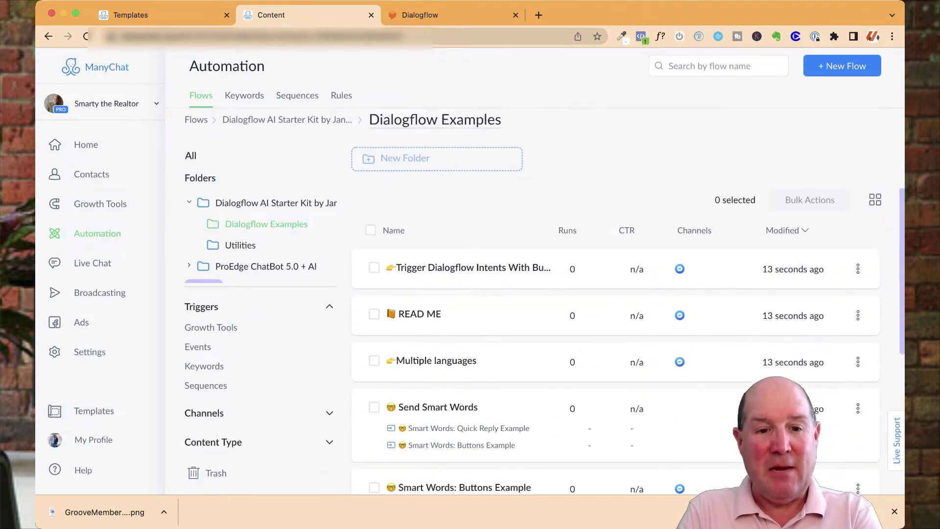
scroll(616, 338, "down", 2)
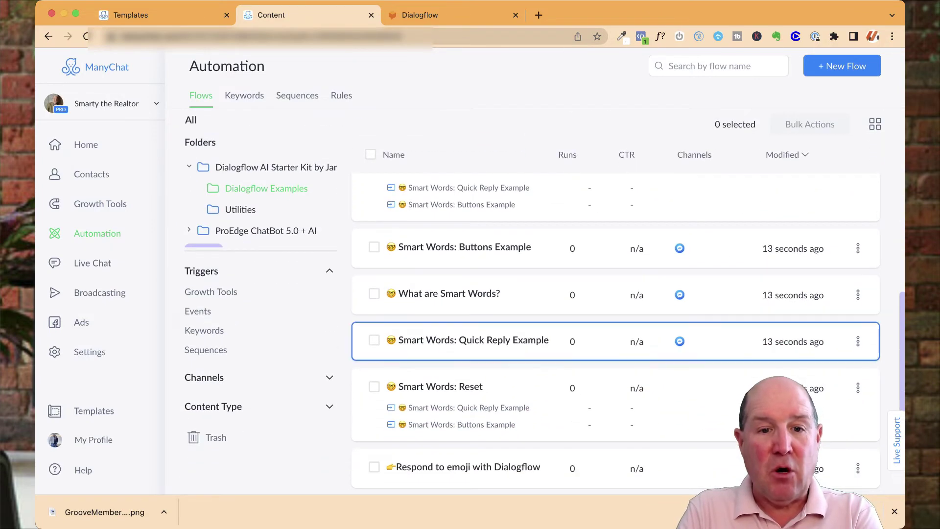
scroll(616, 338, "up", 8)
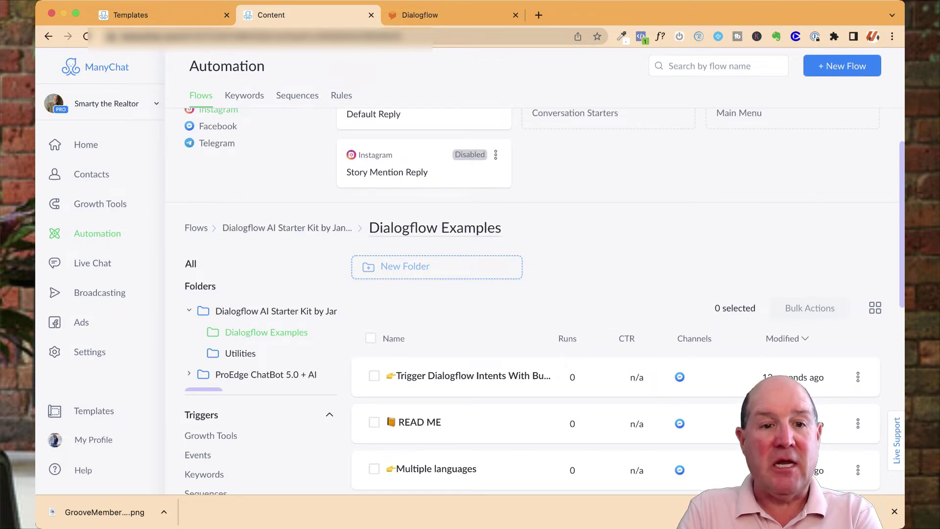
left_click(276, 311)
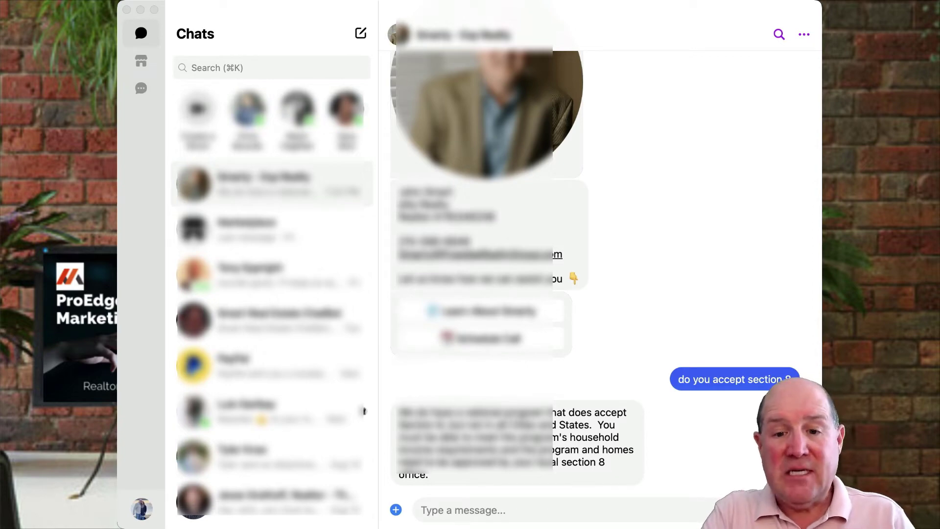
Send 'have a nice day' in the Messenger test chat so the bot replies it's ready to help
key("super+Tab")
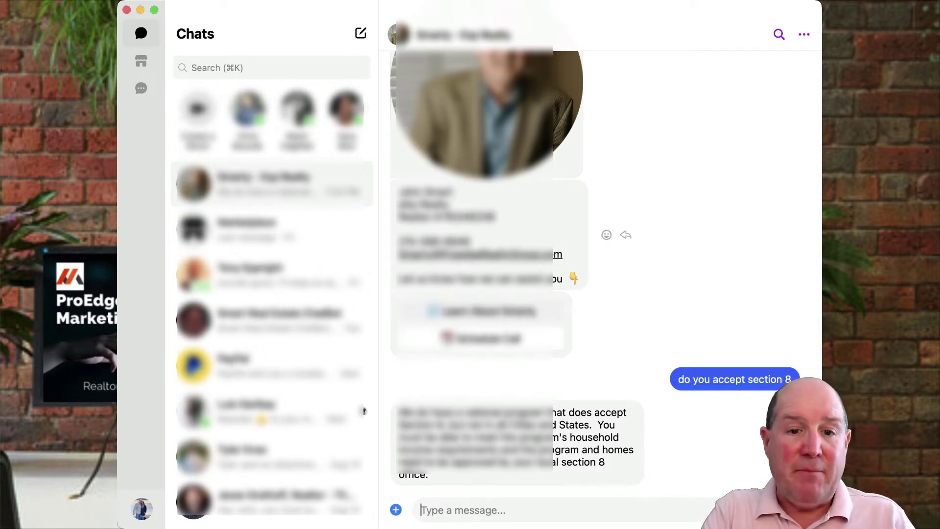
scroll(588, 270, "up", 5)
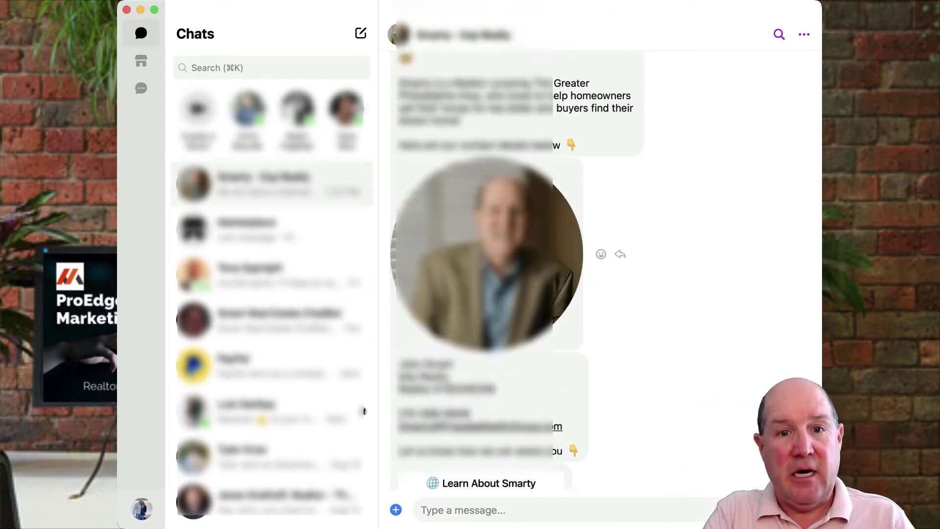
scroll(588, 270, "down", 7)
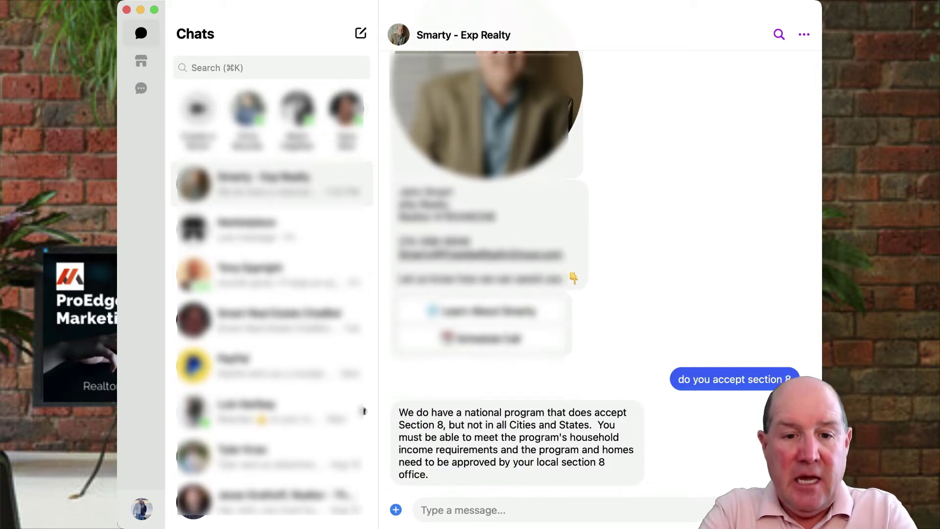
type("have a nice day")
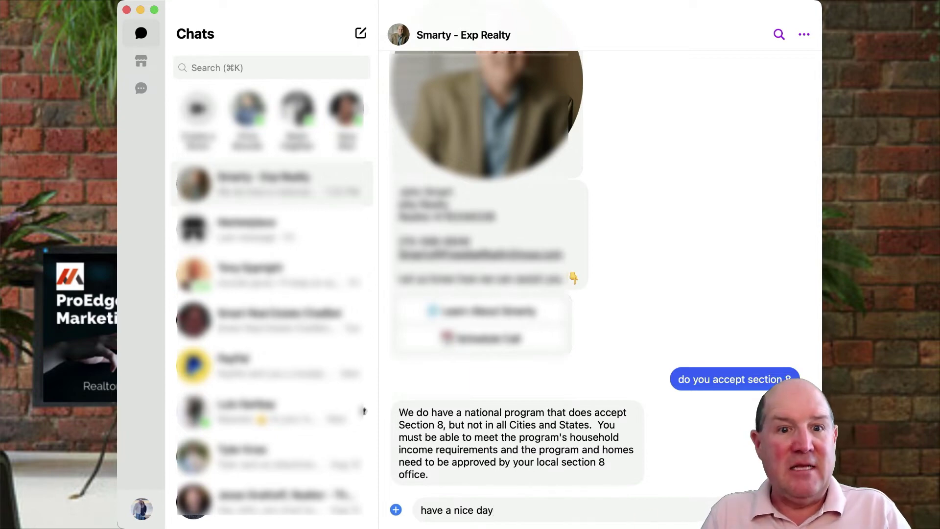
key("Return")
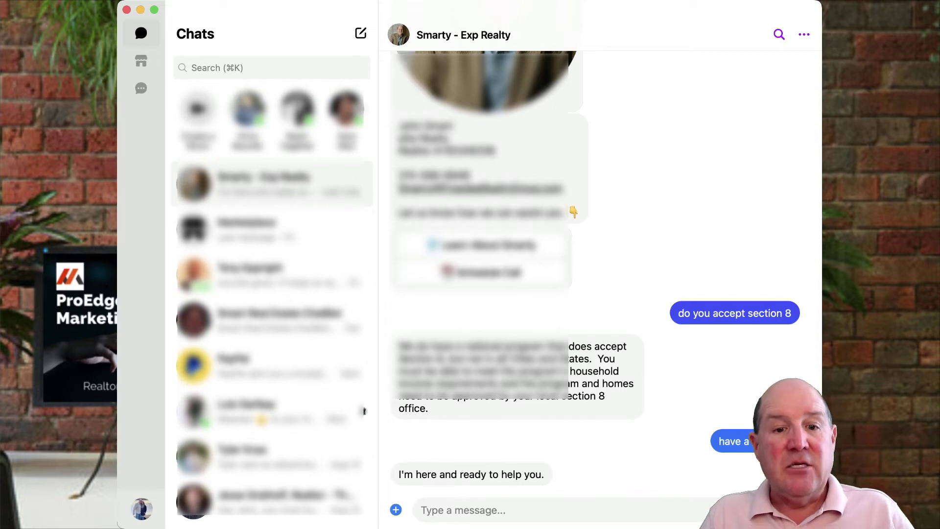
Send 'you are nice' and 'cool' to the bot, getting 'ah, thanks! I like that' and a thumbs-up
type("yuoo")
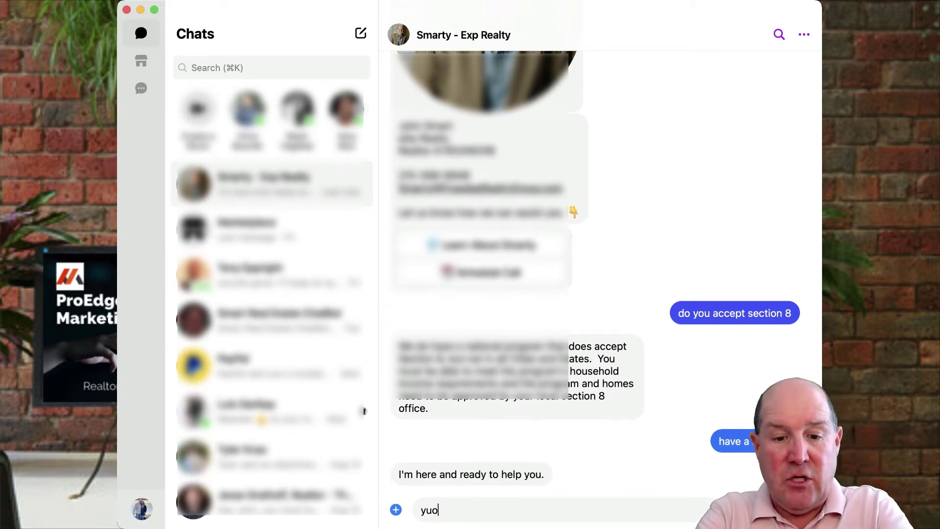
key("BackSpace")
key("BackSpace")
type("ou")
key("BackSpace")
key("BackSpace")
key("BackSpace")
type("ou are nivce")
key("BackSpace")
key("BackSpace")
key("BackSpace")
type("ce")
key("Return")
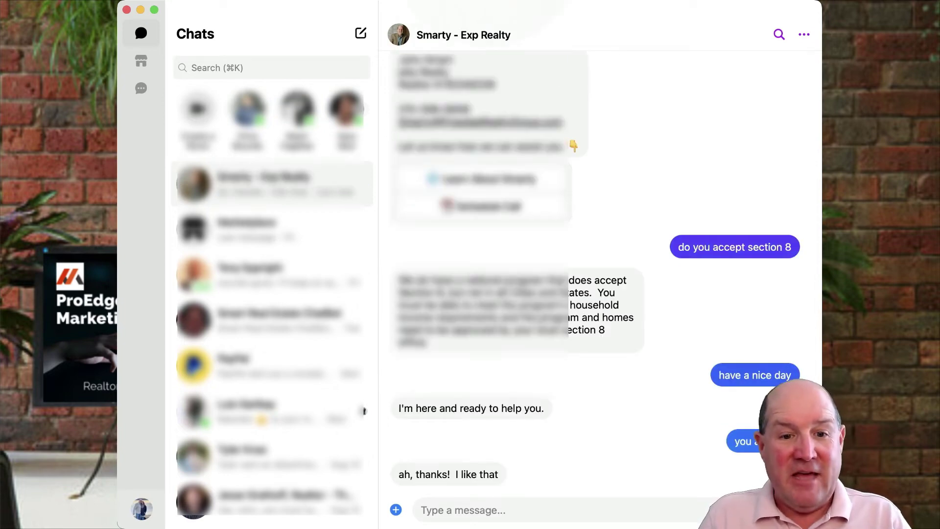
type("cool")
key("Return")
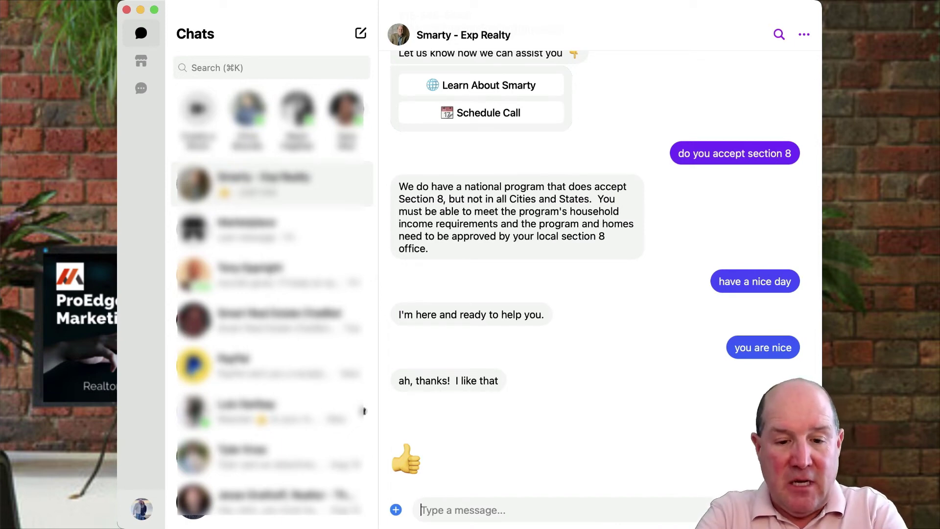
Ask 'do you serve pizza' and scroll through the returned pizza carousel cards
type("do y")
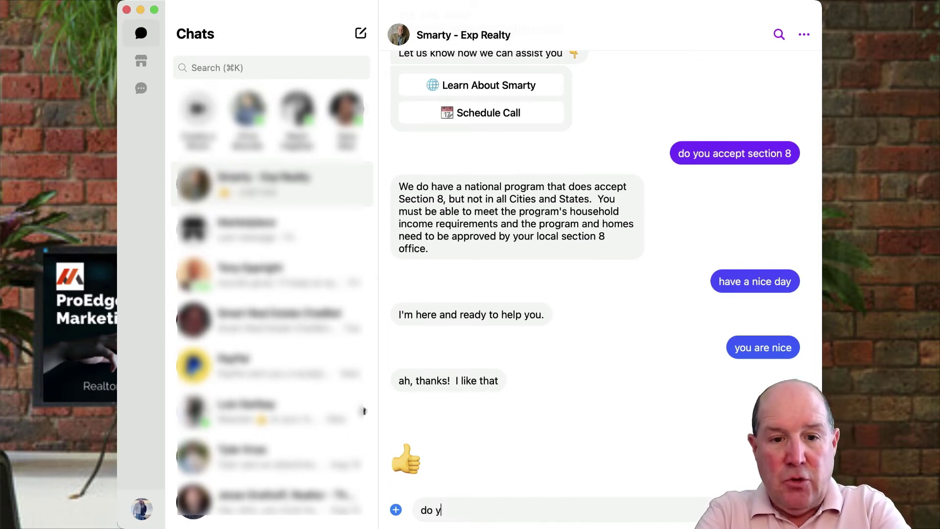
type("ou serve pizza")
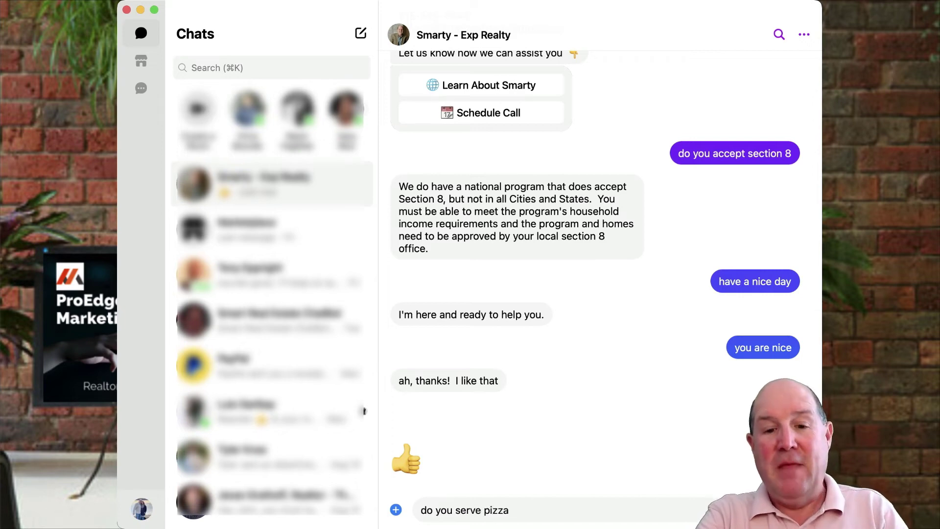
key("Return")
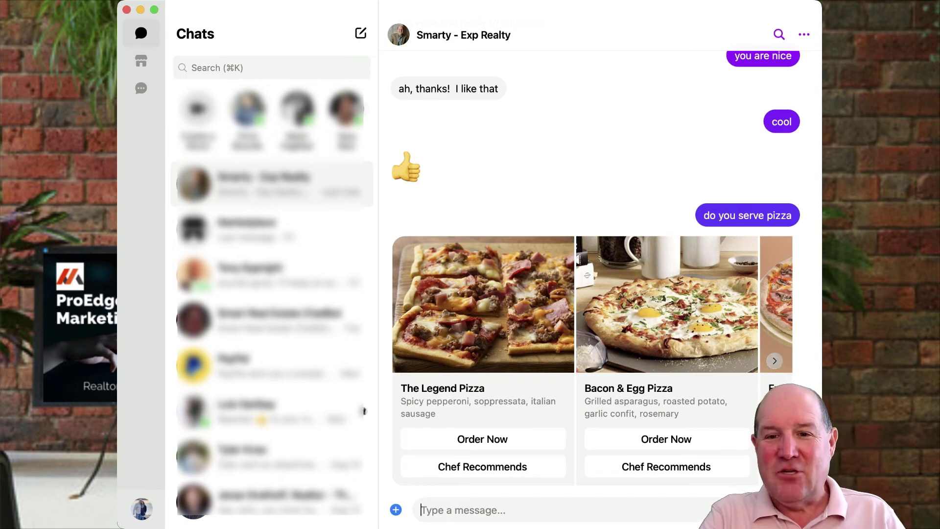
scroll(591, 304, "right", 5)
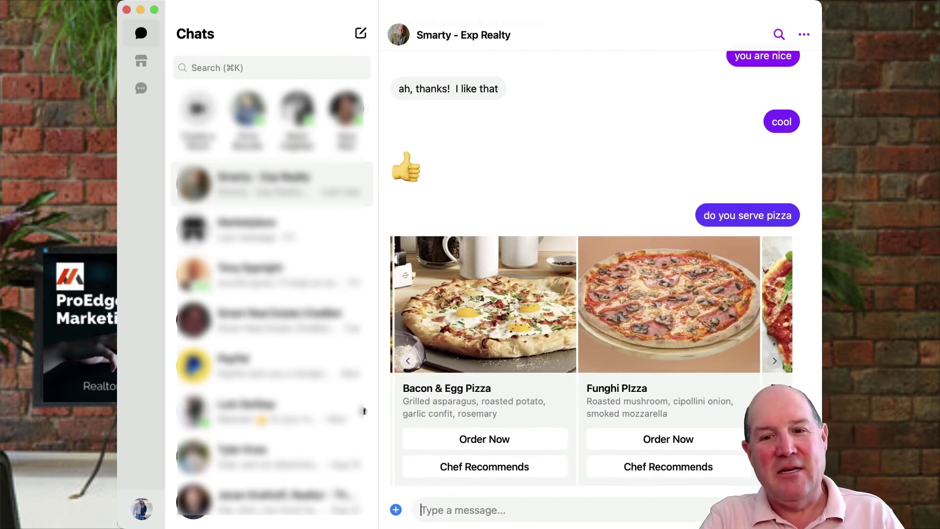
scroll(592, 304, "right", 10)
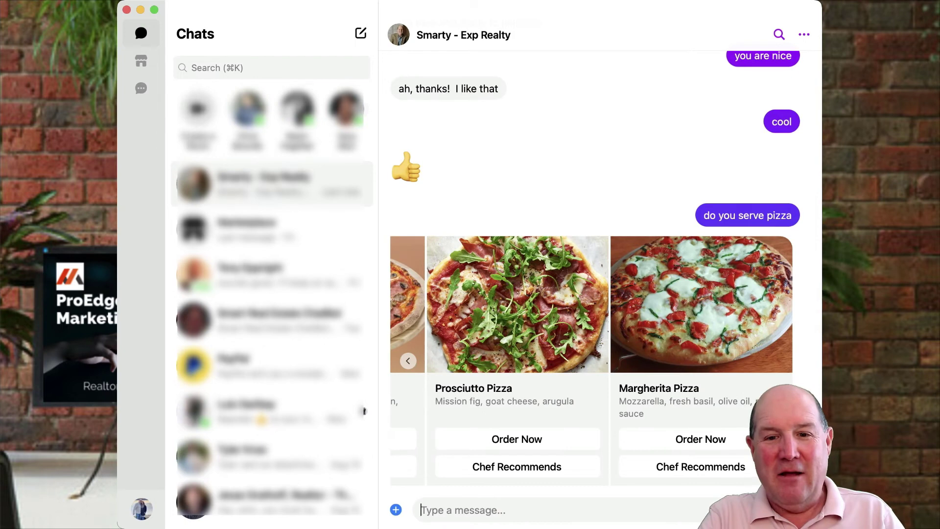